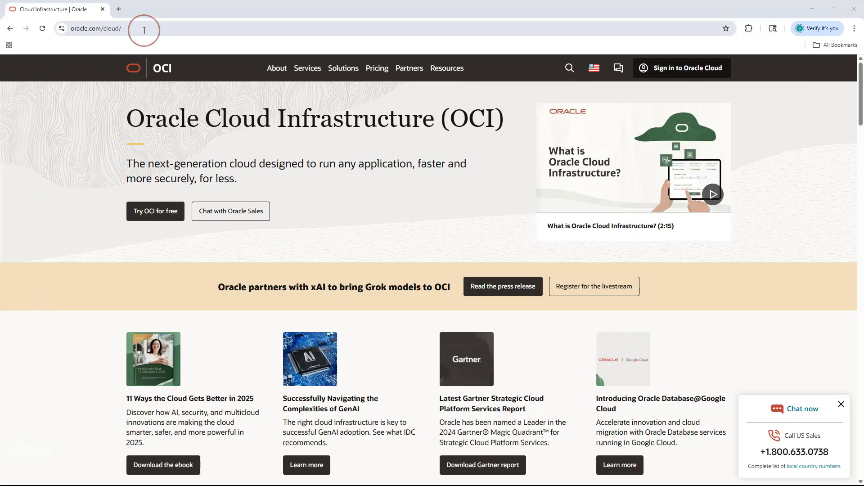
Go to the Oracle Cloud Free Tier sign-up page and highlight the US$300 cloud credit offer.
{"action": "left_click", "coordinate": [144, 30]}
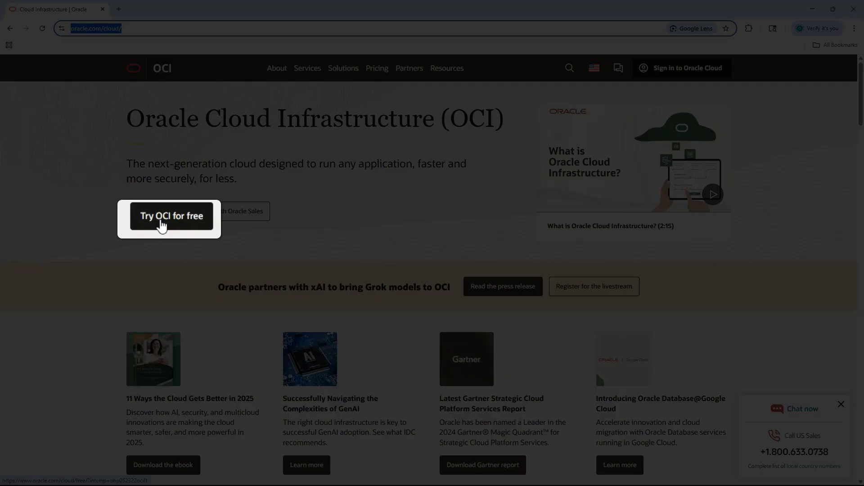
{"action": "left_click", "coordinate": [162, 225]}
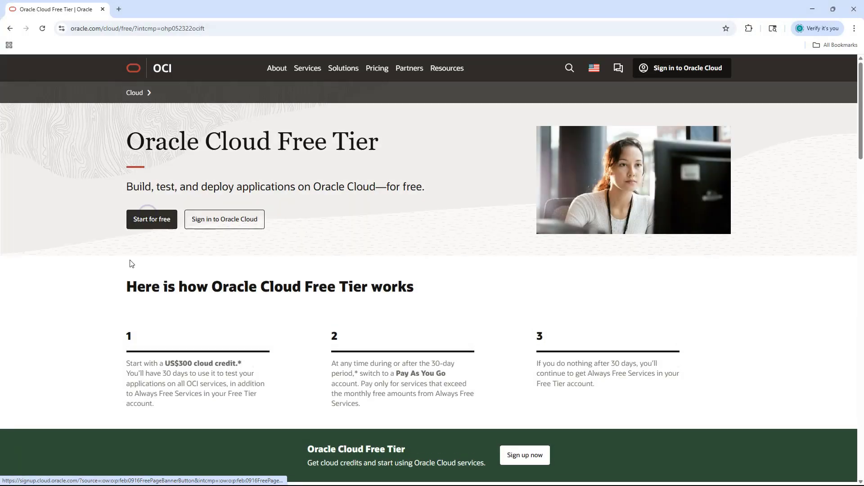
{"action": "left_click", "coordinate": [137, 274]}
{"action": "left_click", "coordinate": [144, 225]}
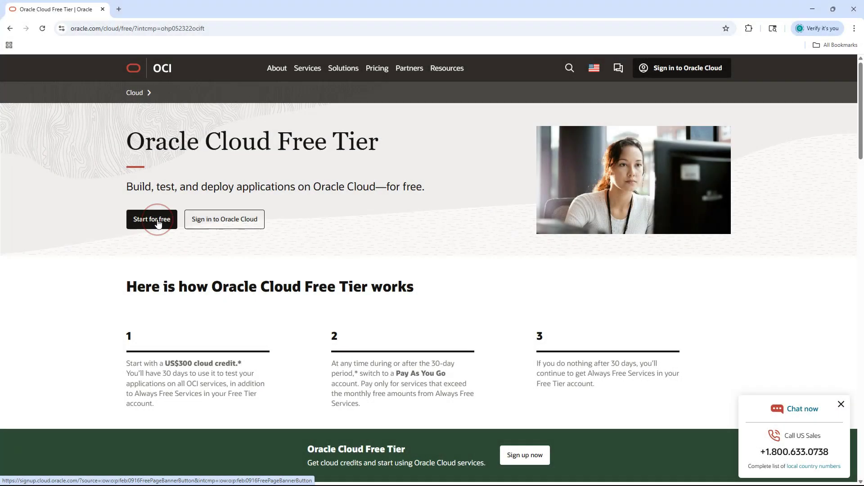
{"action": "left_click_drag", "start_coordinate": [165, 363], "coordinate": [241, 363]}
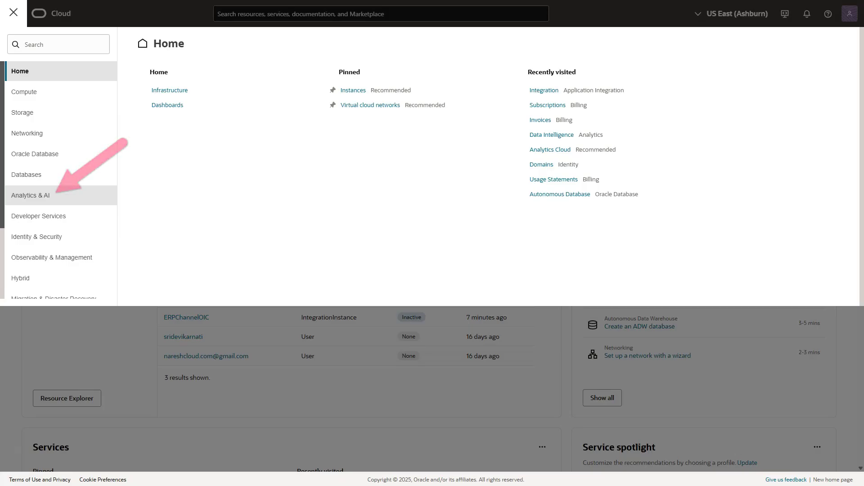
Go to Analytics & AI > Analytics Cloud and start creating a new instance.
{"action": "left_click", "coordinate": [31, 195]}
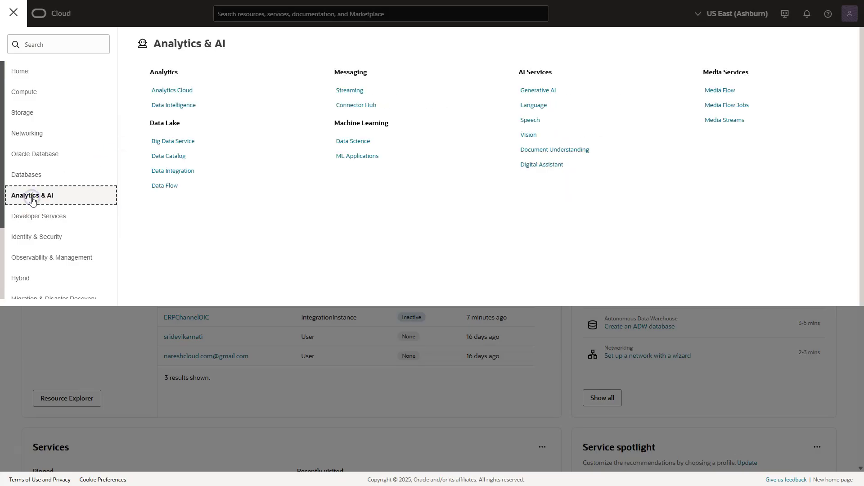
{"action": "left_click", "coordinate": [173, 92]}
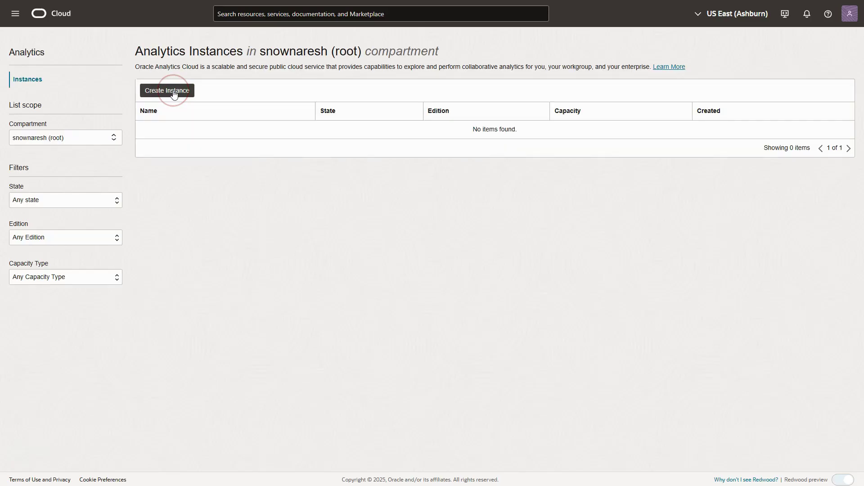
{"action": "left_click", "coordinate": [169, 91]}
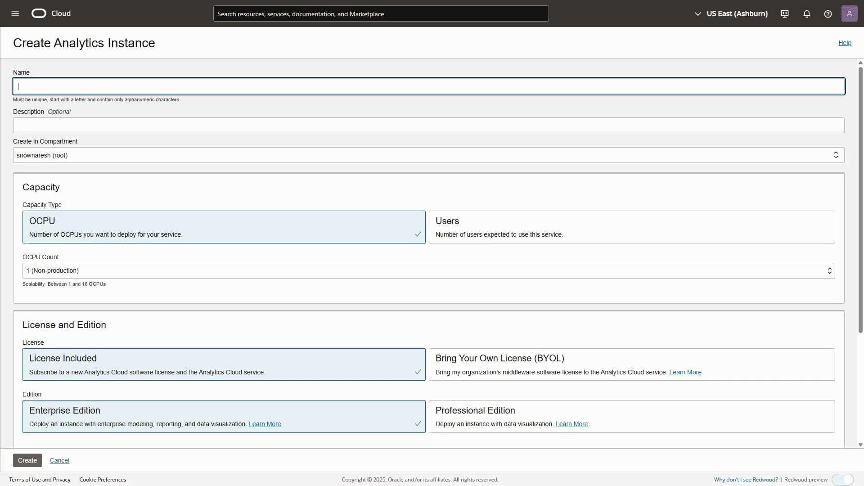
Enter ERPChannelAnalyticsDemo as name and description, keep the defaults, and create the instance.
{"action": "type", "text": "ERPChannelAnalyticsDemo"}
{"action": "double_click", "coordinate": [100, 86]}
{"action": "left_click", "coordinate": [75, 122]}
{"action": "type", "text": "ERPChannelAnalyticsDemo"}
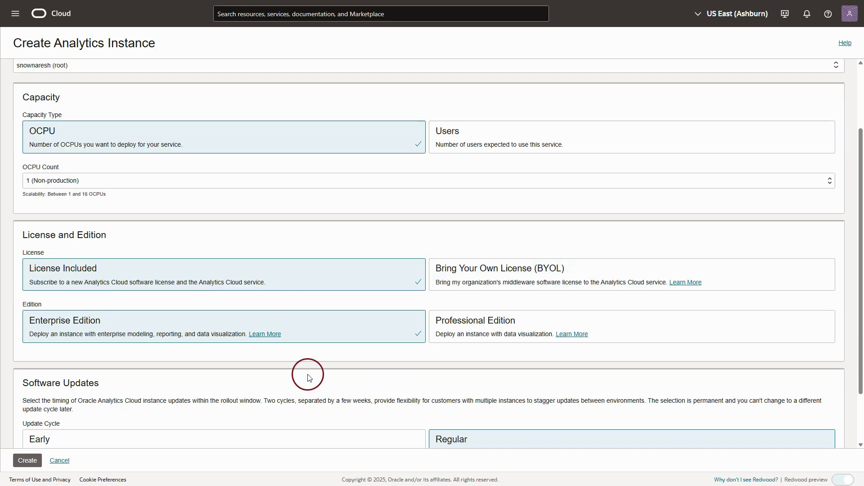
{"action": "scroll", "coordinate": [306, 376], "scroll_direction": "down", "scroll_amount": 1}
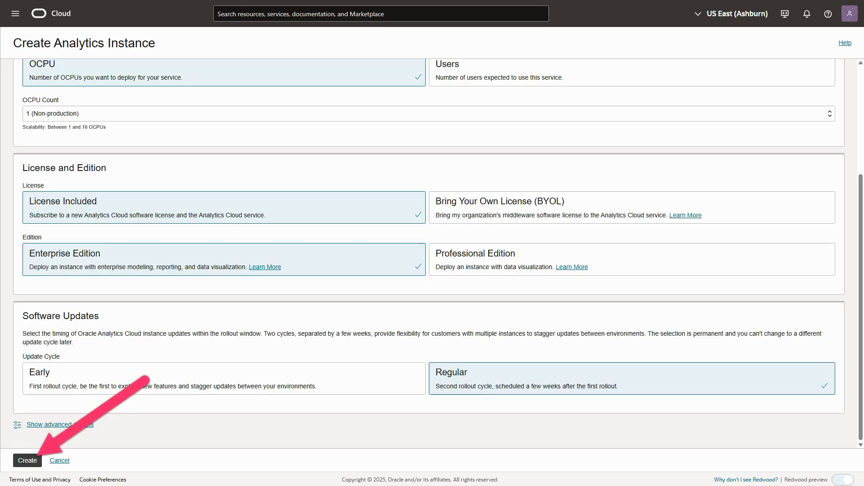
{"action": "left_click", "coordinate": [28, 460]}
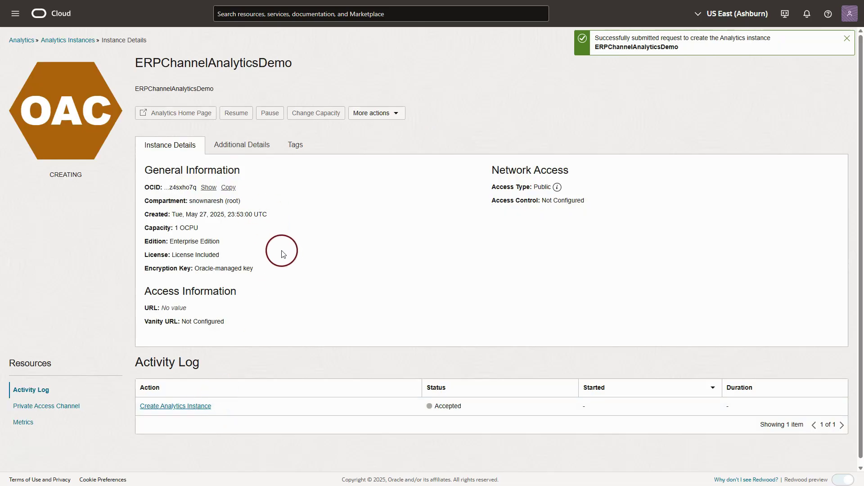
Open the active ERPChannelAnalyticsDemo instance from the list and follow its Access Information URL.
{"action": "left_click", "coordinate": [87, 41]}
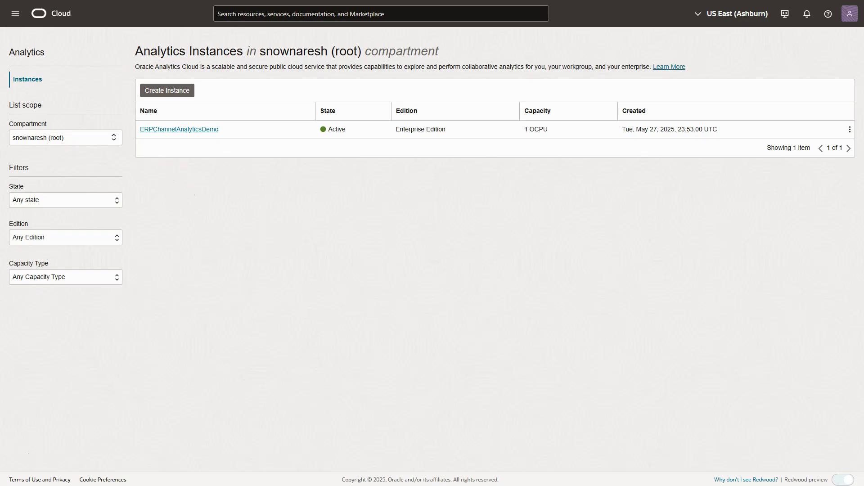
{"action": "left_click", "coordinate": [185, 130]}
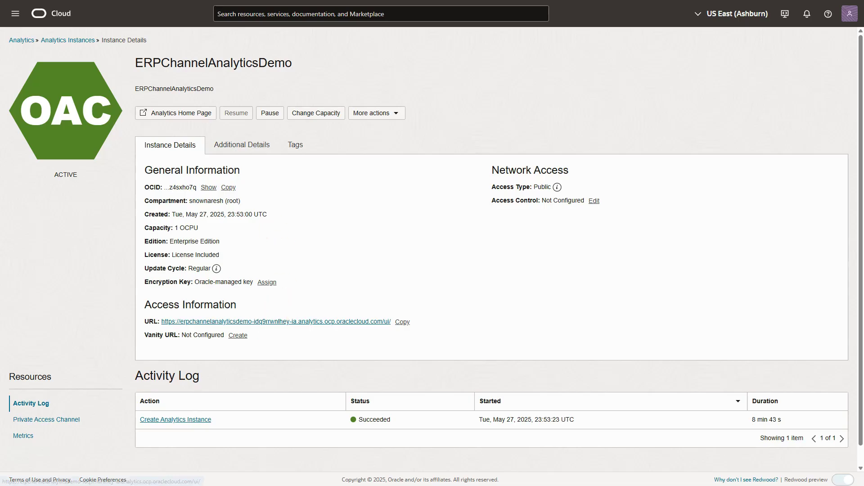
{"action": "left_click", "coordinate": [247, 322]}
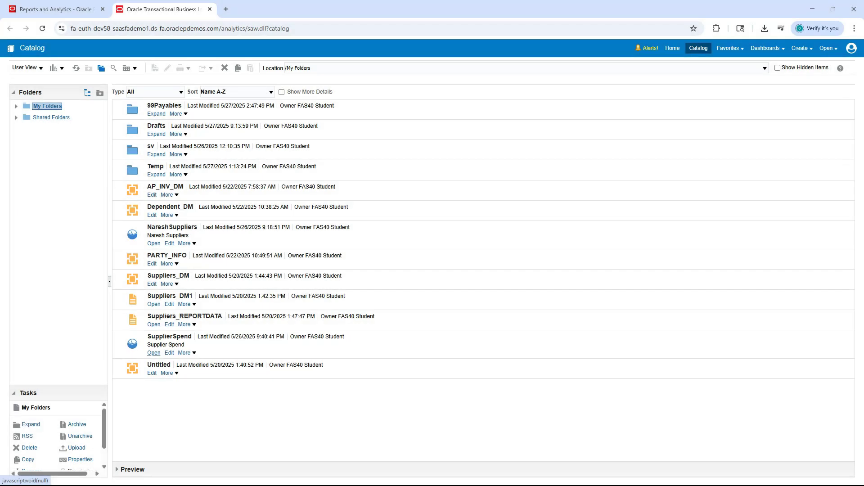
Open SupplierSpend from My Folders and scroll through its results table.
{"action": "left_click", "coordinate": [154, 353]}
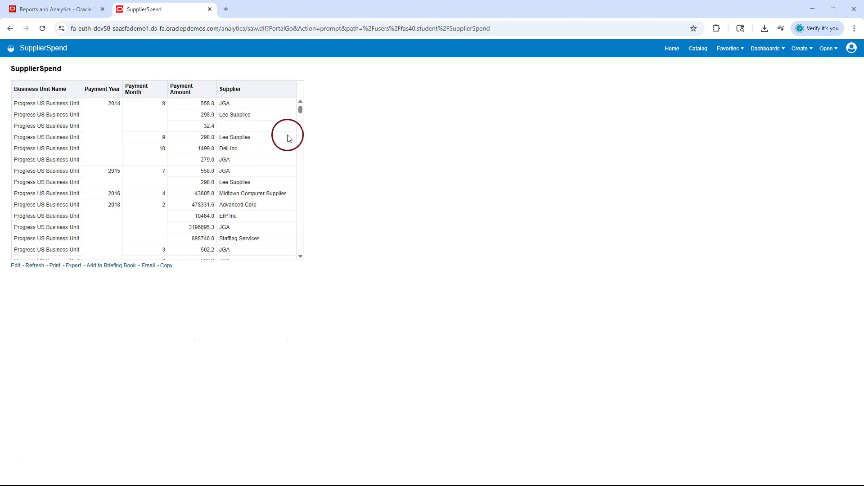
{"action": "left_click_drag", "start_coordinate": [301, 111], "coordinate": [302, 182]}
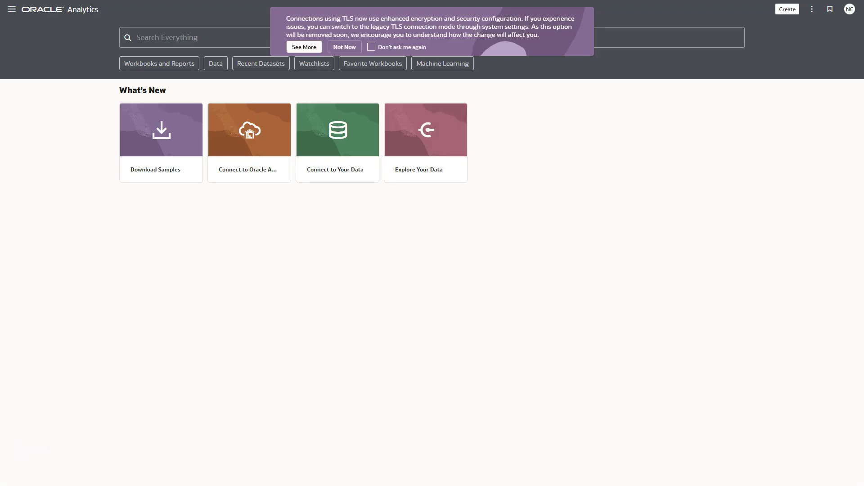
Choose Connection from the Create menu.
{"action": "left_click", "coordinate": [789, 9]}
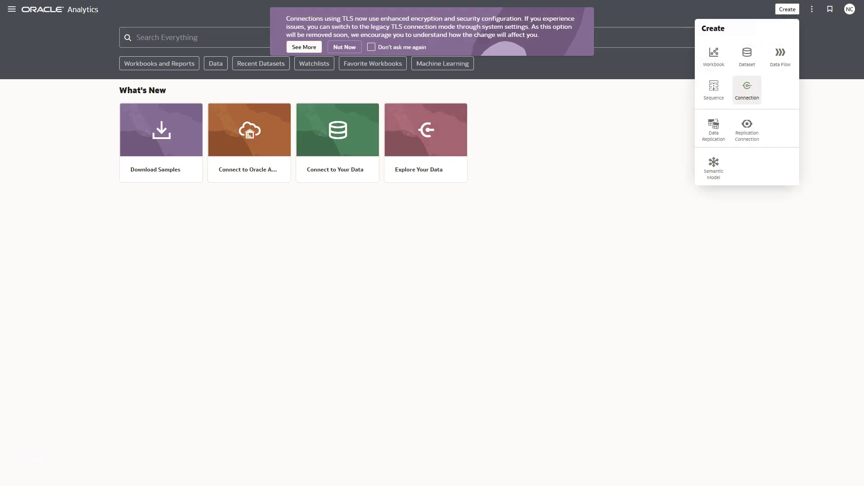
{"action": "left_click", "coordinate": [750, 90]}
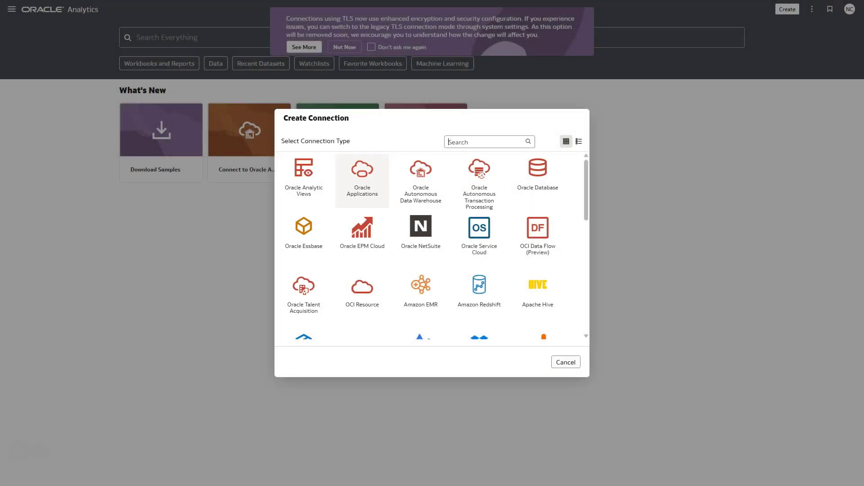
Save an Oracle Applications connection named SRFT-SampleFinance with the Fusion host URL, username and password.
{"action": "left_click", "coordinate": [372, 183]}
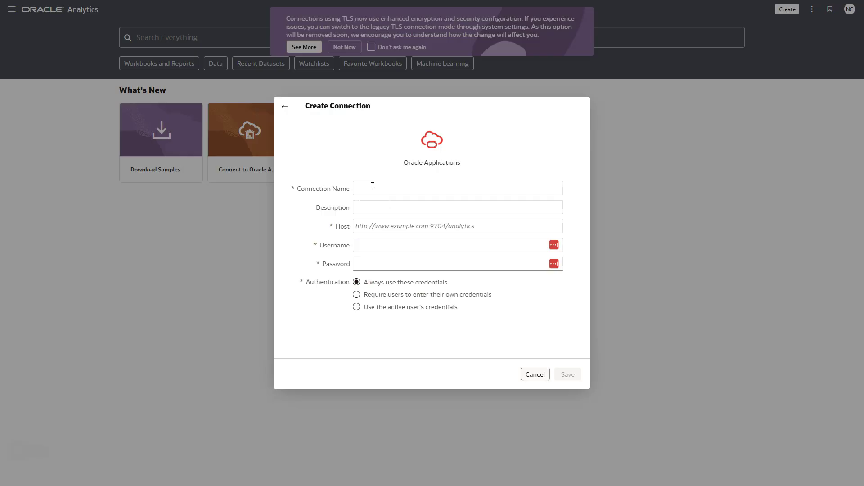
{"action": "left_click", "coordinate": [373, 185]}
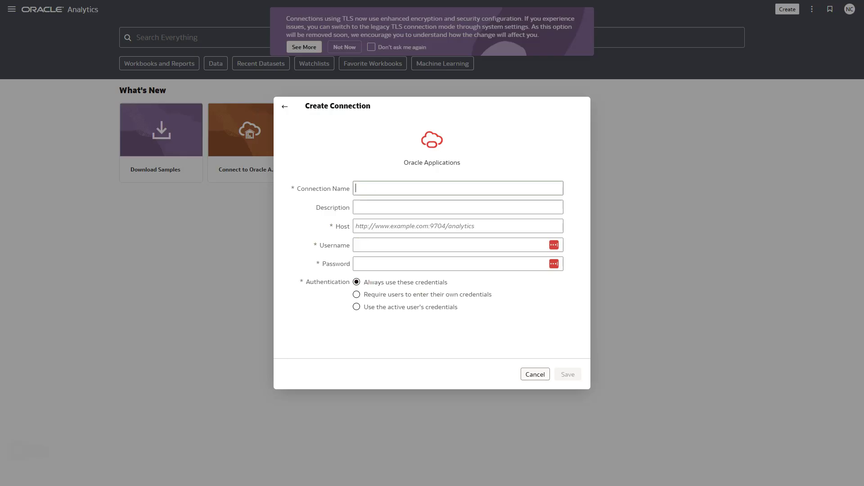
{"action": "type", "text": "SRFT-SampleFinance"}
{"action": "left_click", "coordinate": [399, 224]}
{"action": "key", "text": "ctrl+v"}
{"action": "left_click", "coordinate": [366, 246]}
{"action": "type", "text": "sudt"}
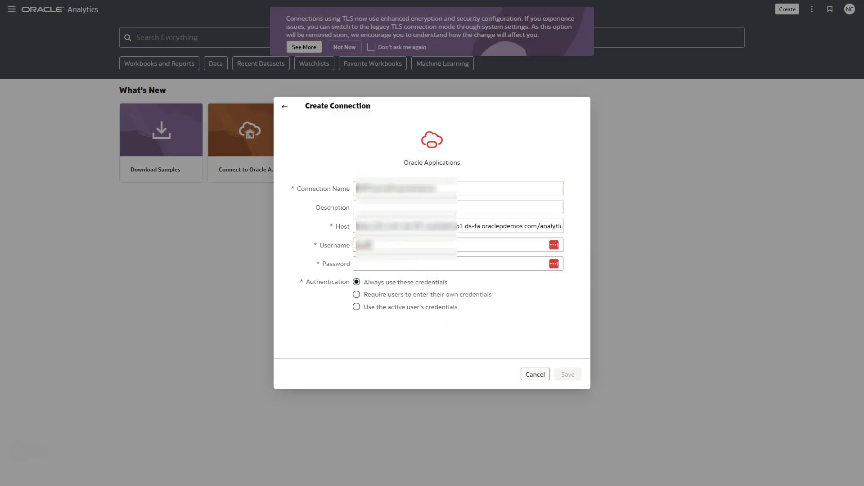
{"action": "type", "text": ".analyst"}
{"action": "left_click", "coordinate": [386, 266]}
{"action": "key", "text": "ctrl+v"}
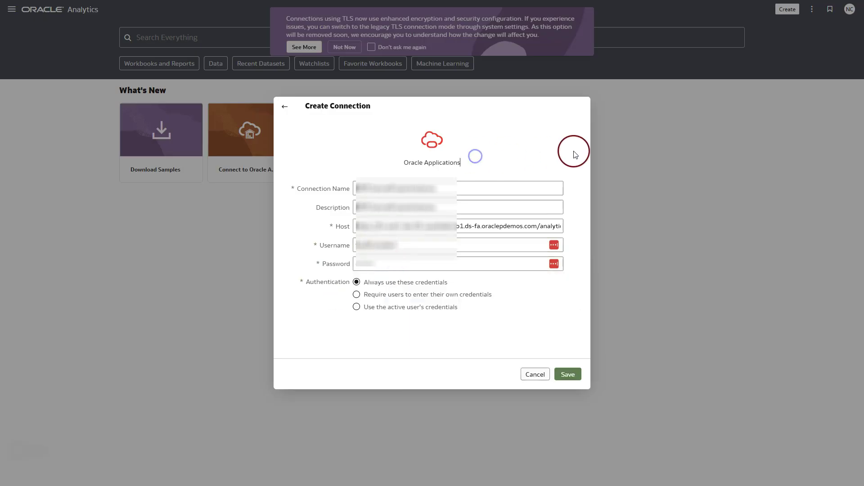
{"action": "left_click", "coordinate": [568, 375]}
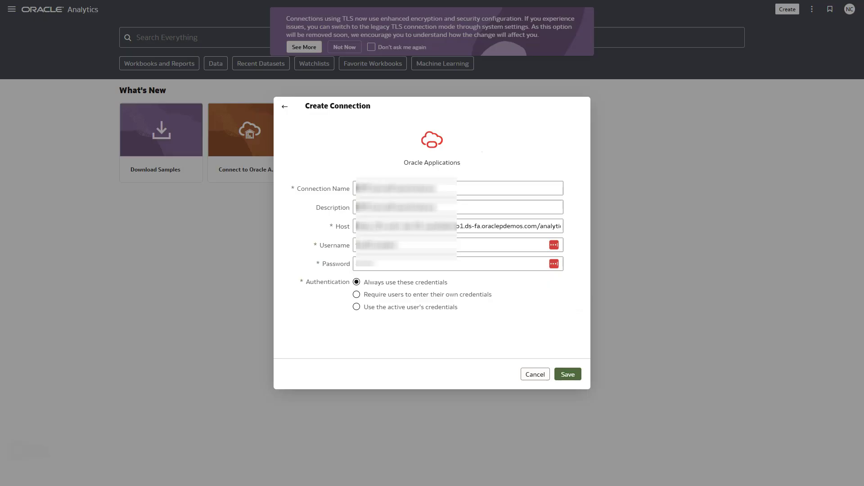
{"action": "left_click", "coordinate": [568, 375]}
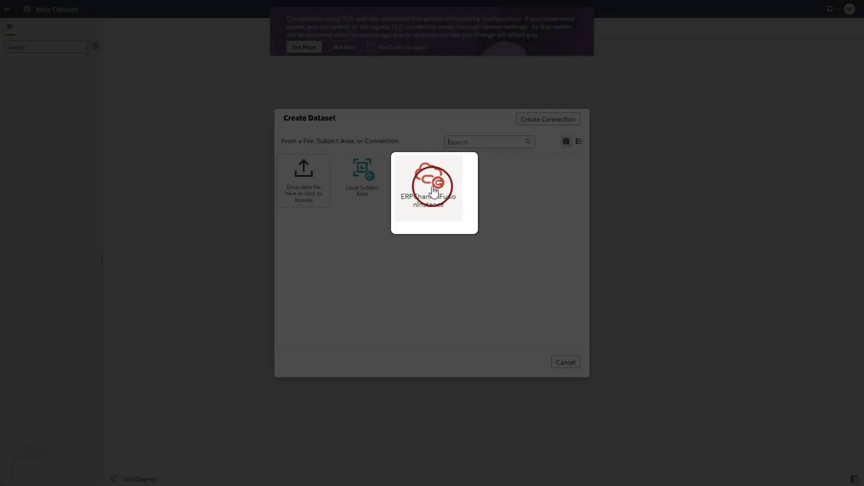
Pick the ERPChannelFusionInstance source and add SupplierSpend from Catalog > My Folders.
{"action": "left_click", "coordinate": [425, 198]}
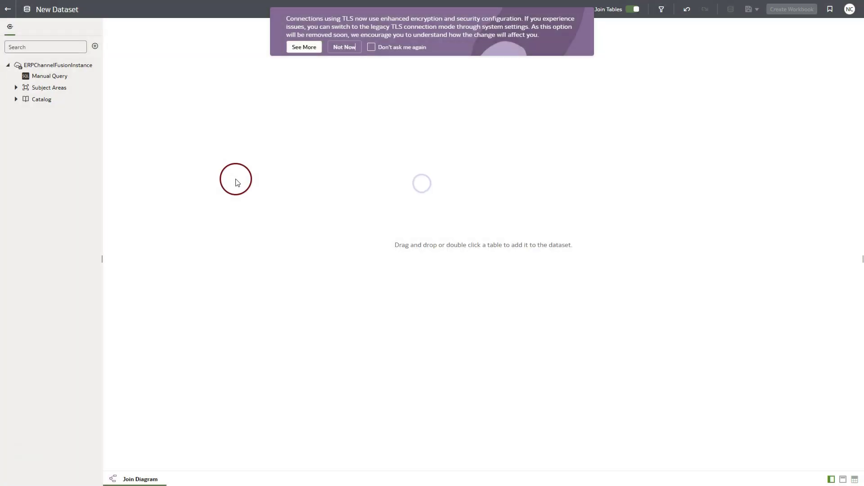
{"action": "left_click", "coordinate": [16, 99]}
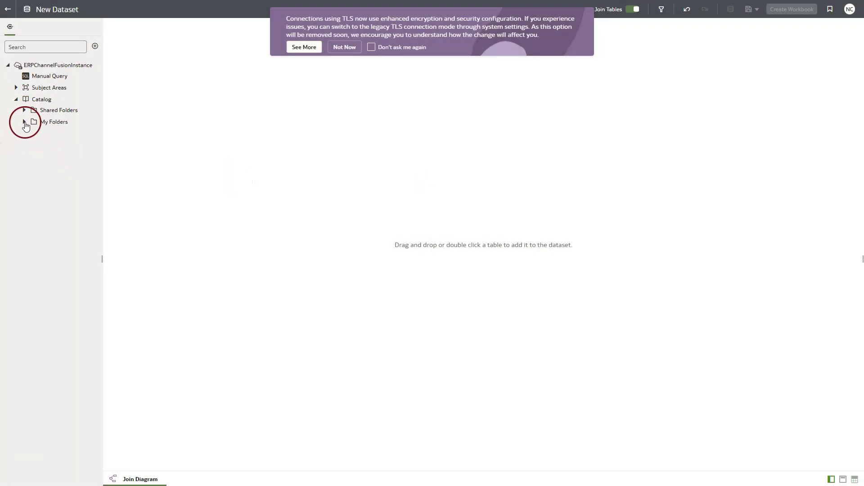
{"action": "left_click", "coordinate": [24, 122]}
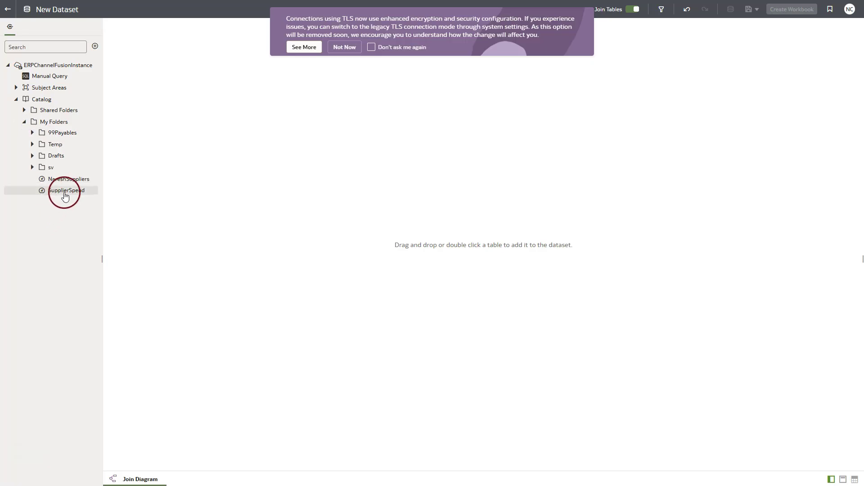
{"action": "double_click", "coordinate": [65, 191]}
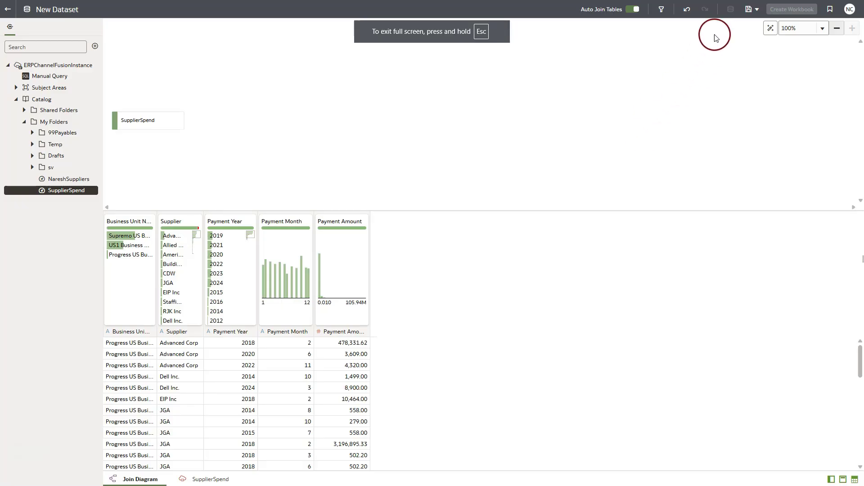
Save the dataset as ERPChannelDataset, using the same text as its description.
{"action": "left_click", "coordinate": [749, 10]}
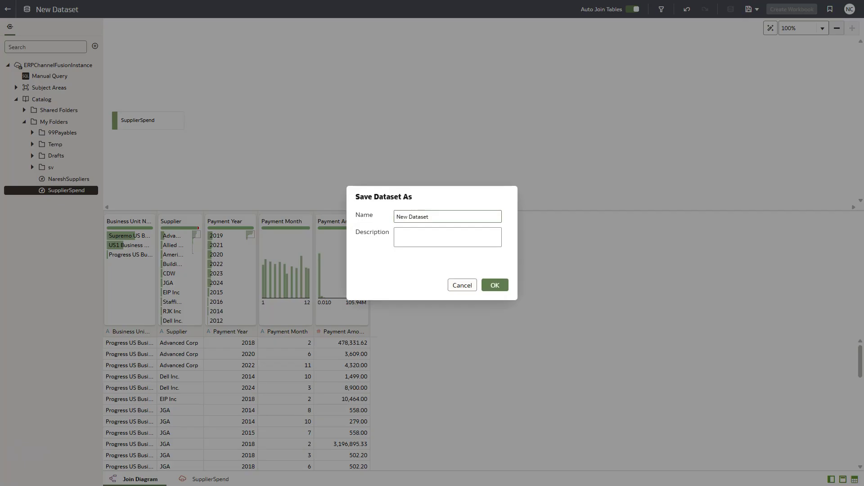
{"action": "left_click", "coordinate": [362, 212]}
{"action": "type", "text": "ERPChannelDataset"}
{"action": "left_click", "coordinate": [400, 230]}
{"action": "left_click", "coordinate": [350, 214]}
{"action": "key", "text": "ctrl+c"}
{"action": "left_click", "coordinate": [402, 244]}
{"action": "key", "text": "ctrl+v"}
{"action": "left_click", "coordinate": [498, 286]}
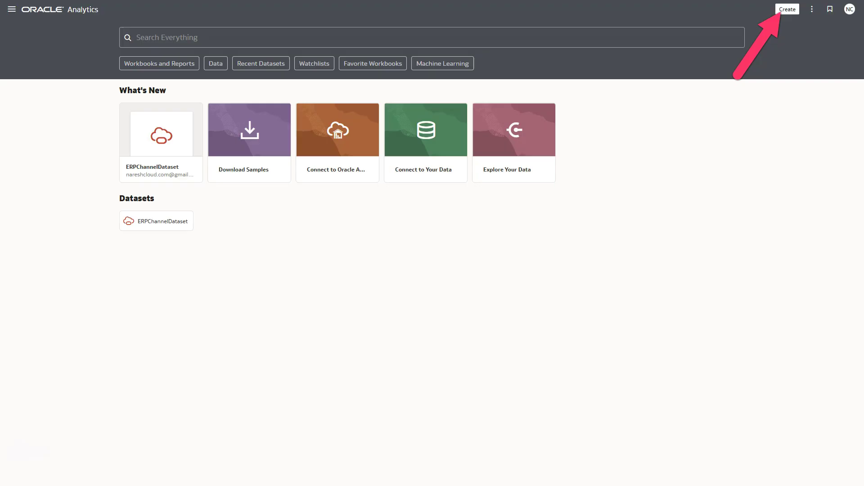
Create a workbook and add ERPChannelDataset as its data.
{"action": "left_click", "coordinate": [789, 10]}
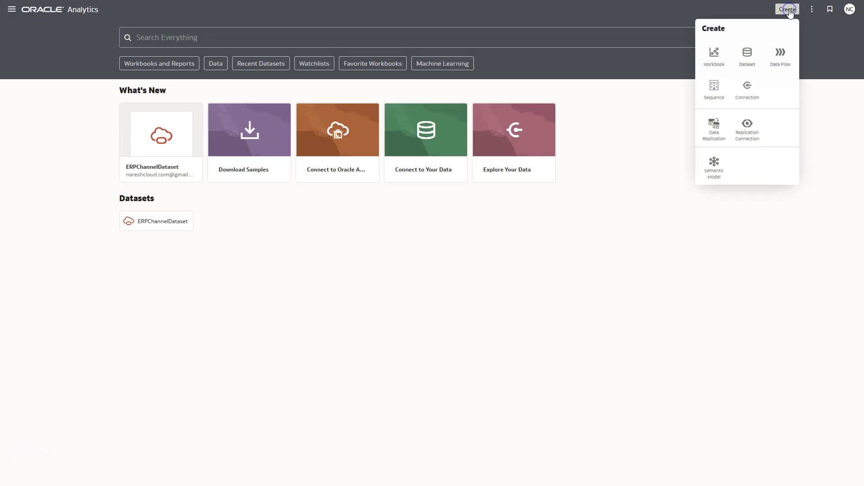
{"action": "left_click", "coordinate": [718, 53]}
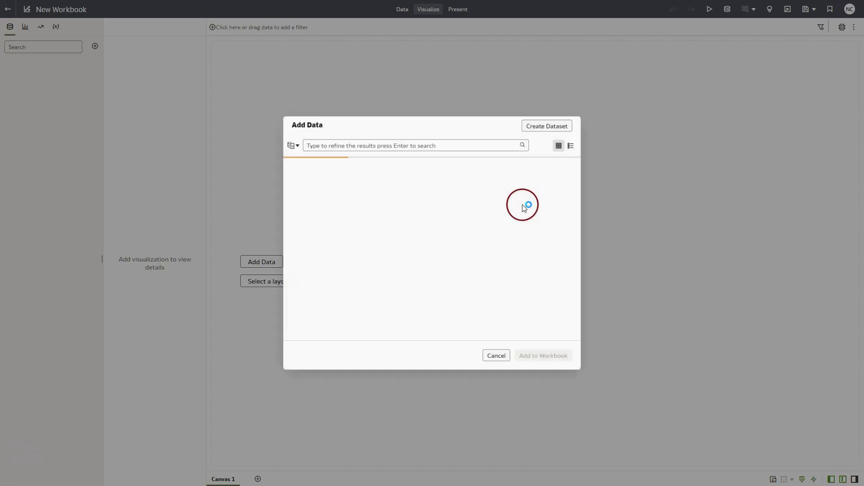
{"action": "left_click", "coordinate": [303, 175]}
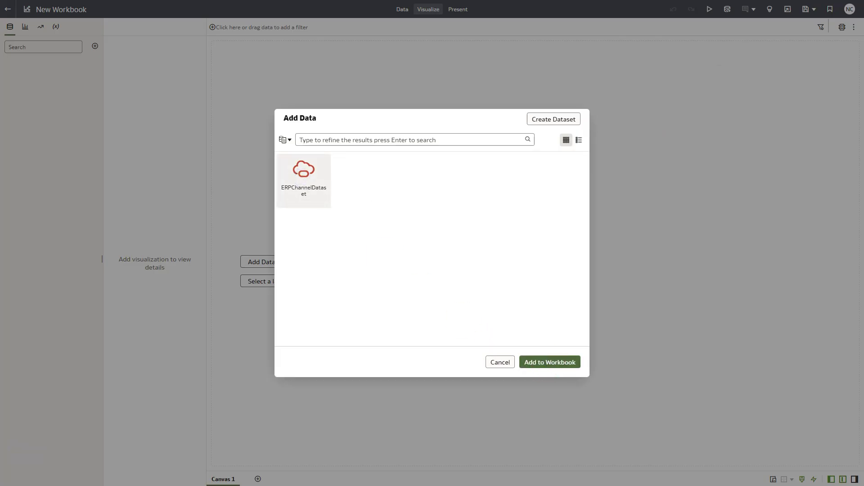
{"action": "left_click", "coordinate": [550, 362]}
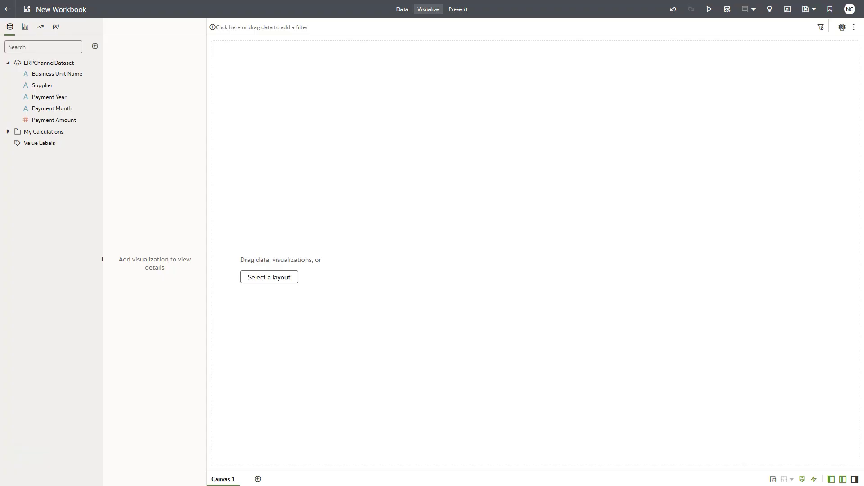
Build a bar chart of Payment Amount across the three Business Unit Name values on Canvas 1.
{"action": "left_click", "coordinate": [67, 77]}
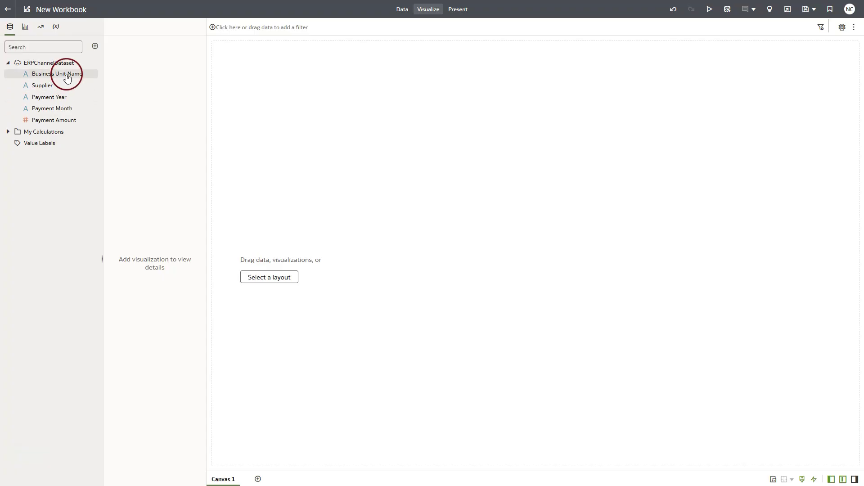
{"action": "left_click_drag", "start_coordinate": [65, 74], "coordinate": [131, 84]}
{"action": "left_click", "coordinate": [62, 120]}
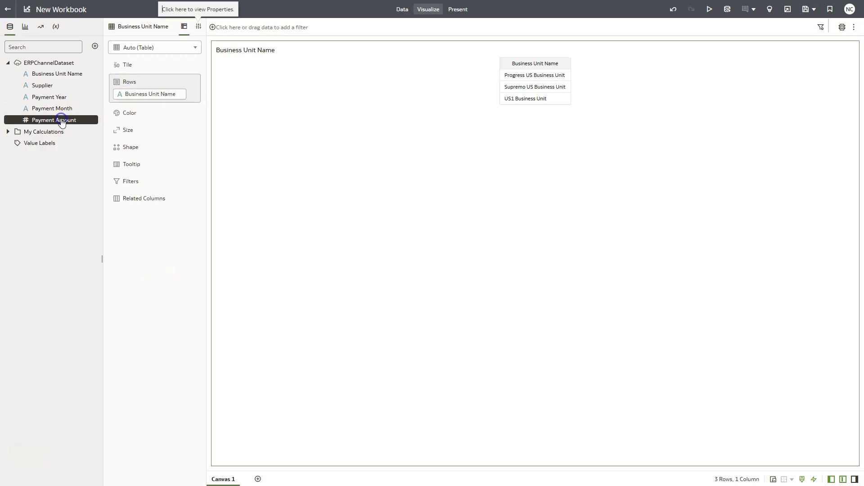
{"action": "double_click", "coordinate": [62, 121]}
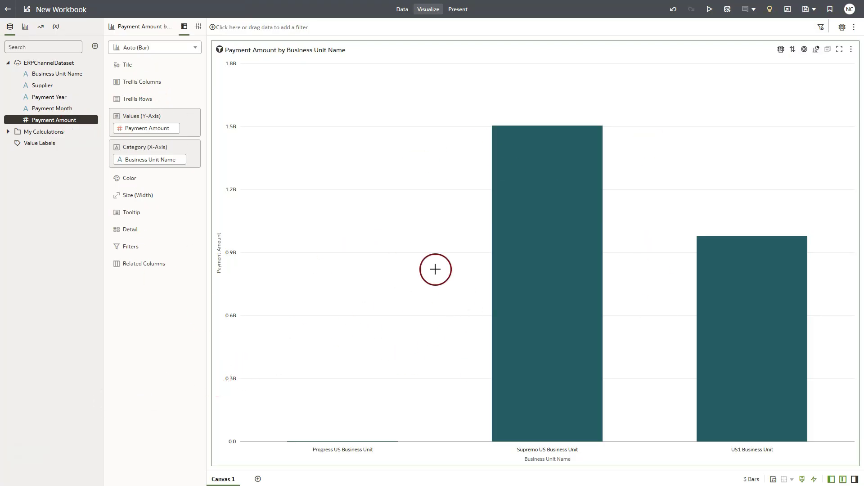
Save the workbook with the name SupplierSpendWorkBook.
{"action": "left_click", "coordinate": [805, 9]}
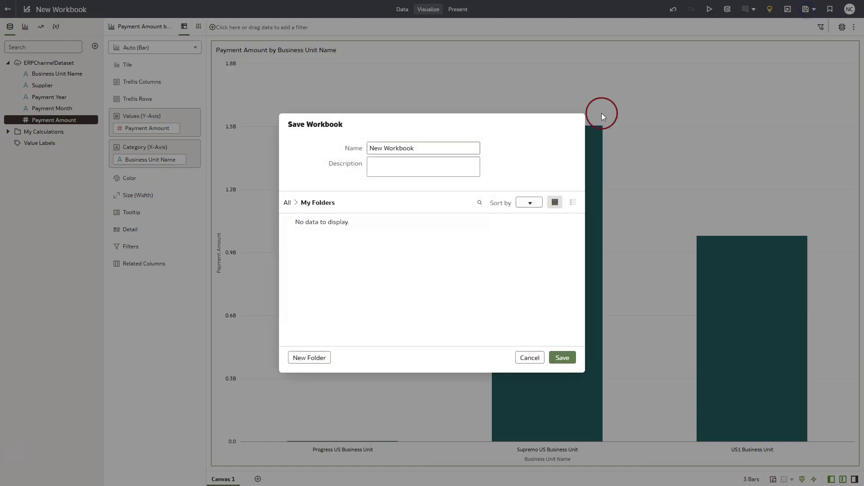
{"action": "left_click_drag", "start_coordinate": [430, 149], "coordinate": [332, 149]}
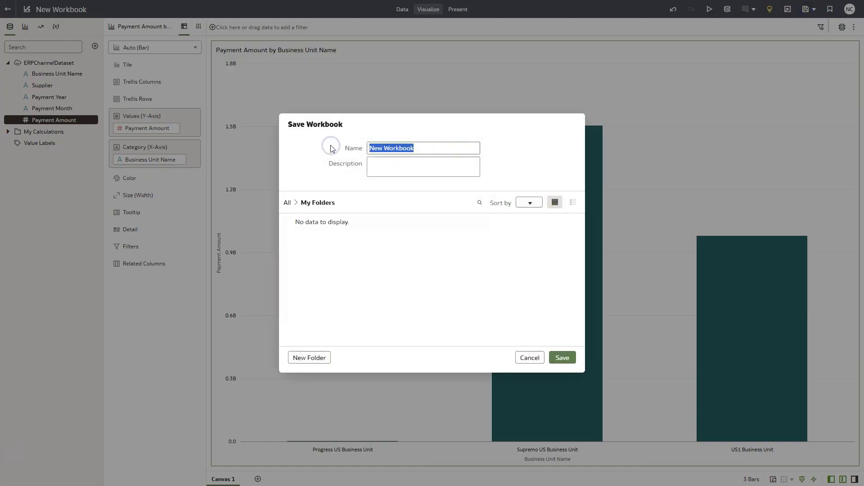
{"action": "type", "text": "SupplierSpendWork"}
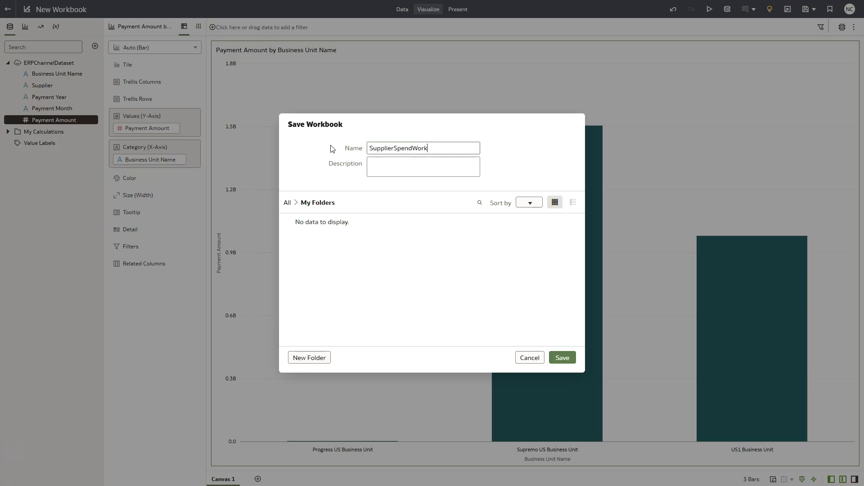
{"action": "type", "text": "Book"}
{"action": "left_click", "coordinate": [331, 153]}
{"action": "left_click", "coordinate": [566, 358]}
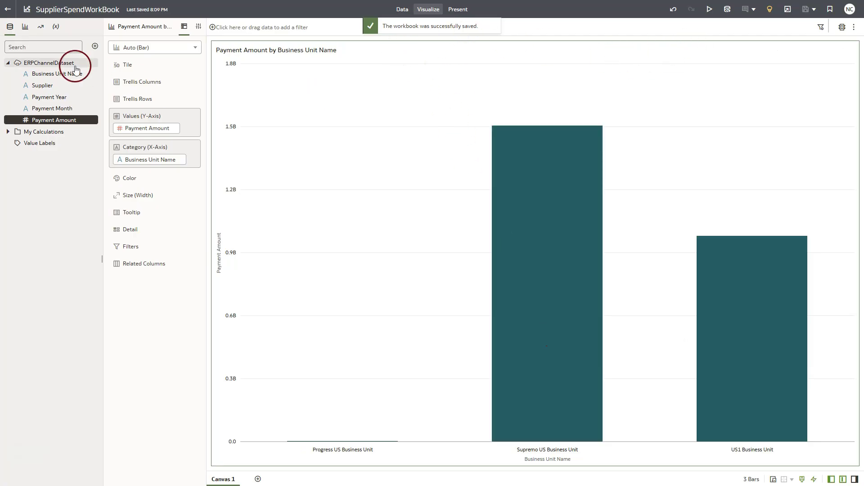
Close the workbook and return to the Oracle Analytics home page.
{"action": "left_click", "coordinate": [8, 9]}
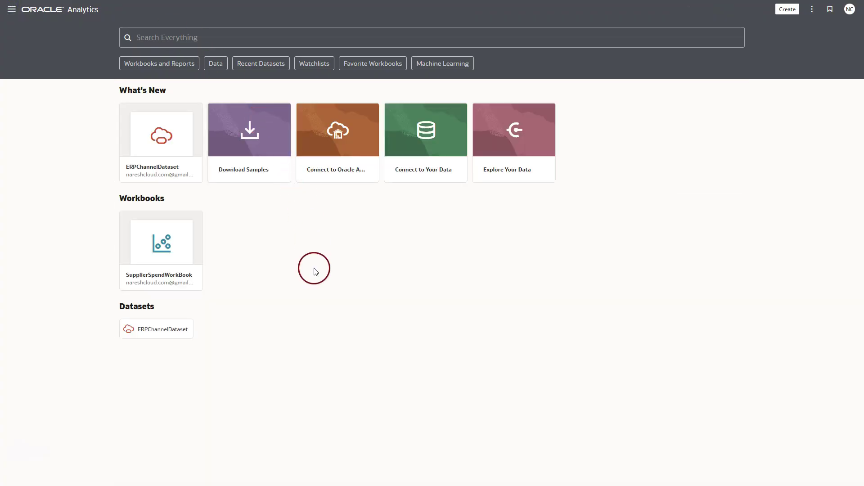